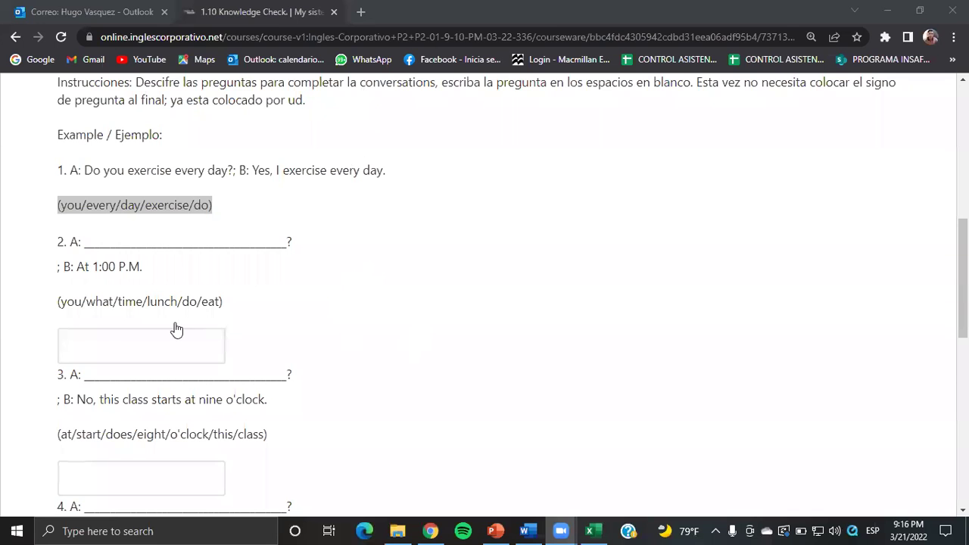
- Answer question 5 with "Do you and your friends play sports on weekends"
{"action": "scroll", "coordinate": [144, 290], "scroll_direction": "down", "scroll_amount": 2}
{"action": "scroll", "coordinate": [146, 288], "scroll_direction": "down", "scroll_amount": 4}
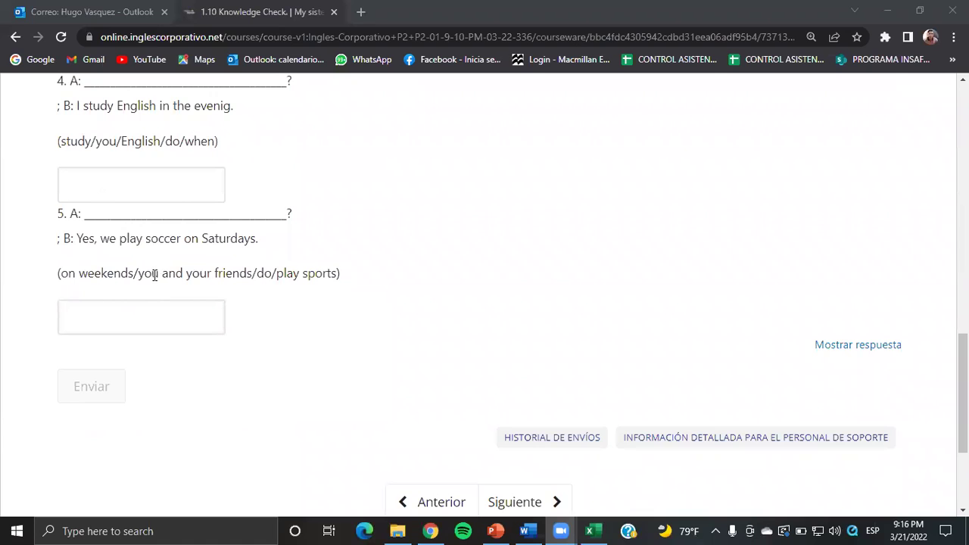
{"action": "left_click", "coordinate": [159, 326]}
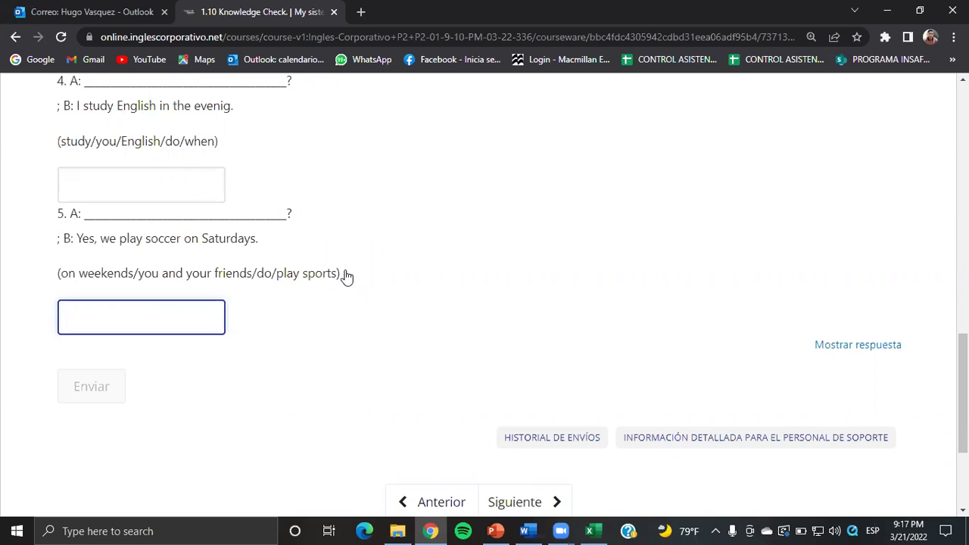
{"action": "left_click", "coordinate": [87, 265]}
{"action": "left_click_drag", "start_coordinate": [86, 265], "coordinate": [168, 273]}
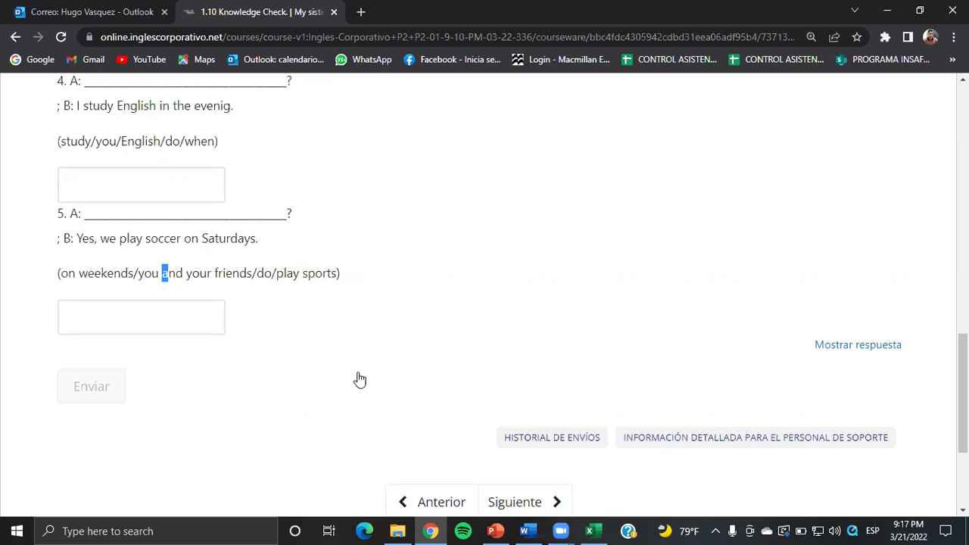
{"action": "left_click", "coordinate": [151, 323]}
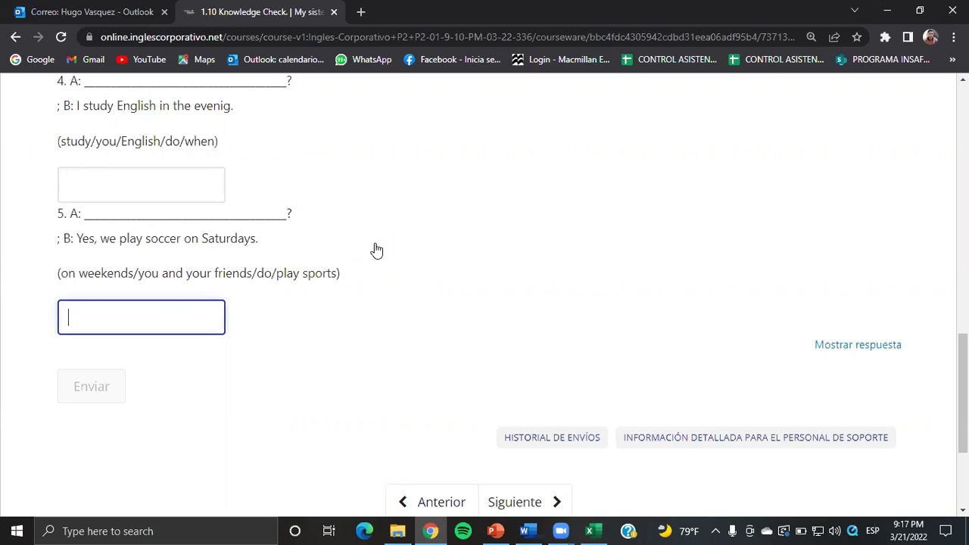
{"action": "type", "text": "Do "}
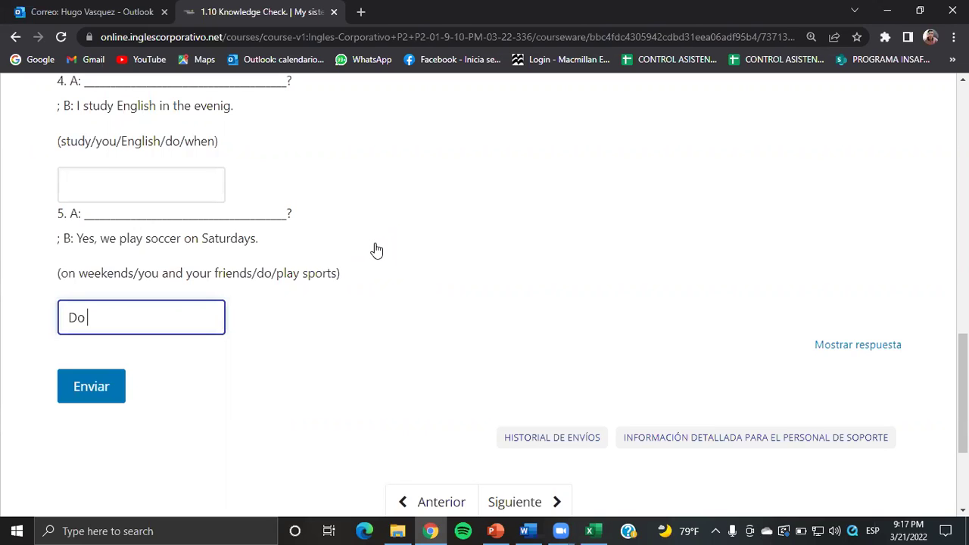
{"action": "type", "text": "you and your fr"}
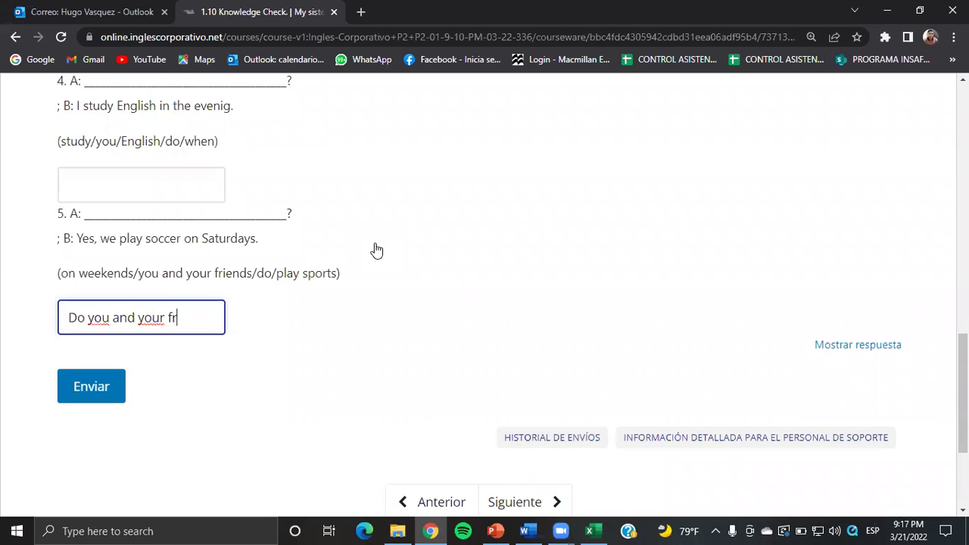
{"action": "type", "text": "iends play sports"}
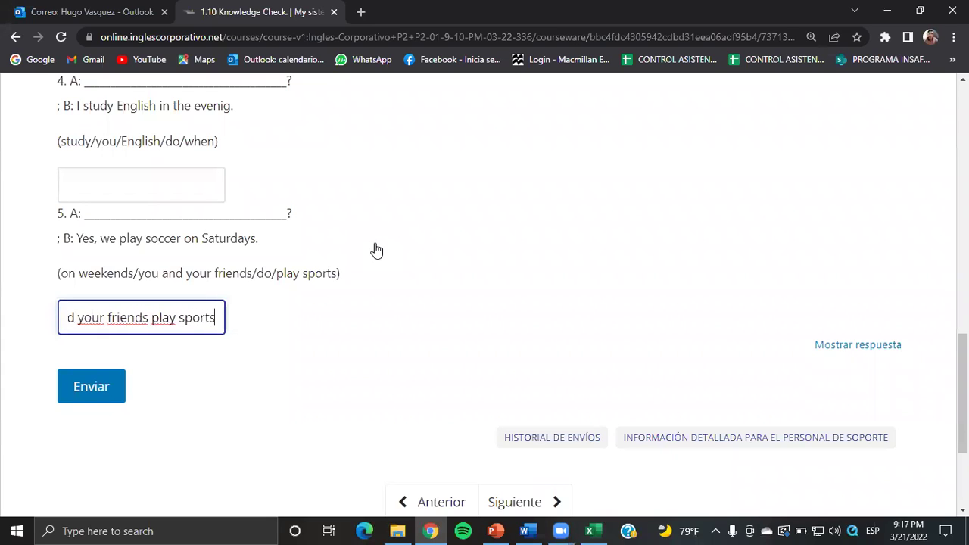
{"action": "type", "text": " on wee"}
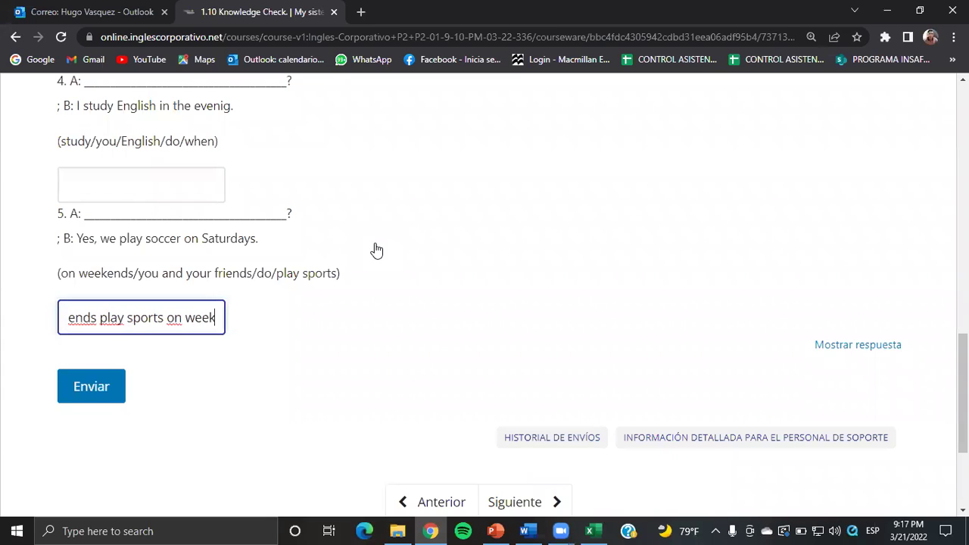
{"action": "type", "text": "kends"}
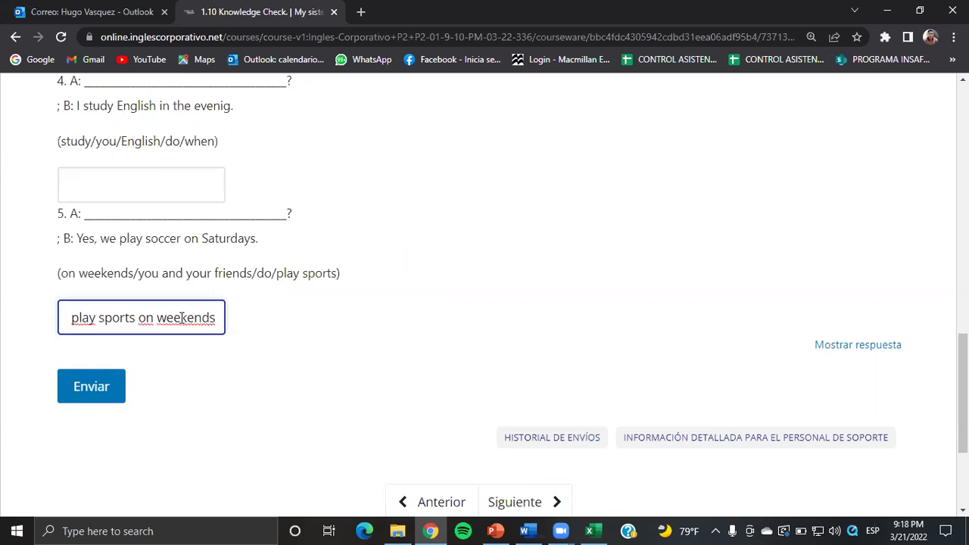
- Review the question 5 answer word by word from start to end and remove the extra space after "weekends"
{"action": "key", "text": "ctrl+Left"}
{"action": "key", "text": "ctrl+Left"}
{"action": "key", "text": "ctrl+Left"}
{"action": "key", "text": "ctrl+Left"}
{"action": "key", "text": "ctrl+Left"}
{"action": "key", "text": "ctrl+Left"}
{"action": "key", "text": "ctrl+Left"}
{"action": "key", "text": "ctrl+Left"}
{"action": "key", "text": "ctrl+Left"}
{"action": "key", "text": "Right"}
{"action": "key", "text": "Right"}
{"action": "key", "text": "Right"}
{"action": "key", "text": "Right"}
{"action": "key", "text": "Right"}
{"action": "key", "text": "Right"}
{"action": "key", "text": "Right"}
{"action": "key", "text": "Right"}
{"action": "key", "text": "Right"}
{"action": "key", "text": "Right"}
{"action": "key", "text": "Right"}
{"action": "key", "text": "Right"}
{"action": "key", "text": "Right"}
{"action": "key", "text": "Right"}
{"action": "key", "text": "Right"}
{"action": "key", "text": "Right"}
{"action": "key", "text": "Right"}
{"action": "key", "text": "Right"}
{"action": "key", "text": "Right"}
{"action": "key", "text": "Right"}
{"action": "key", "text": "Right"}
{"action": "key", "text": "Right"}
{"action": "key", "text": "Right"}
{"action": "key", "text": "Right"}
{"action": "key", "text": "Right"}
{"action": "key", "text": "Right"}
{"action": "key", "text": "Right"}
{"action": "key", "text": "Right"}
{"action": "key", "text": "Right"}
{"action": "key", "text": "Right"}
{"action": "key", "text": "Right"}
{"action": "key", "text": "Right"}
{"action": "key", "text": "Right"}
{"action": "key", "text": "Right"}
{"action": "key", "text": "Right"}
{"action": "key", "text": "Right"}
{"action": "key", "text": "Right"}
{"action": "key", "text": "Right"}
{"action": "key", "text": "Right"}
{"action": "key", "text": "Right"}
{"action": "key", "text": "Right"}
{"action": "key", "text": "Right"}
{"action": "key", "text": "Right"}
{"action": "key", "text": "Right"}
{"action": "key", "text": "Right"}
{"action": "key", "text": "Right"}
{"action": "key", "text": "Right"}
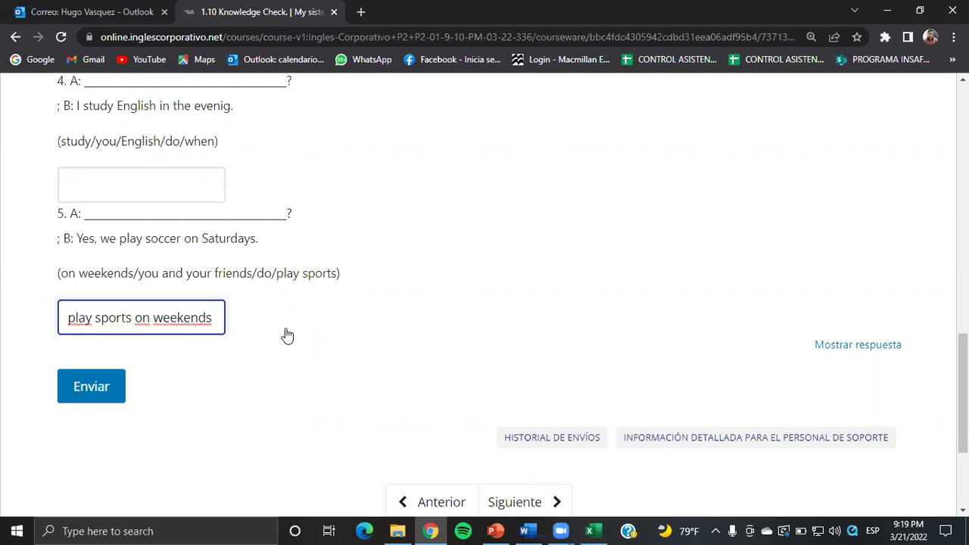
{"action": "key", "text": "BackSpace"}
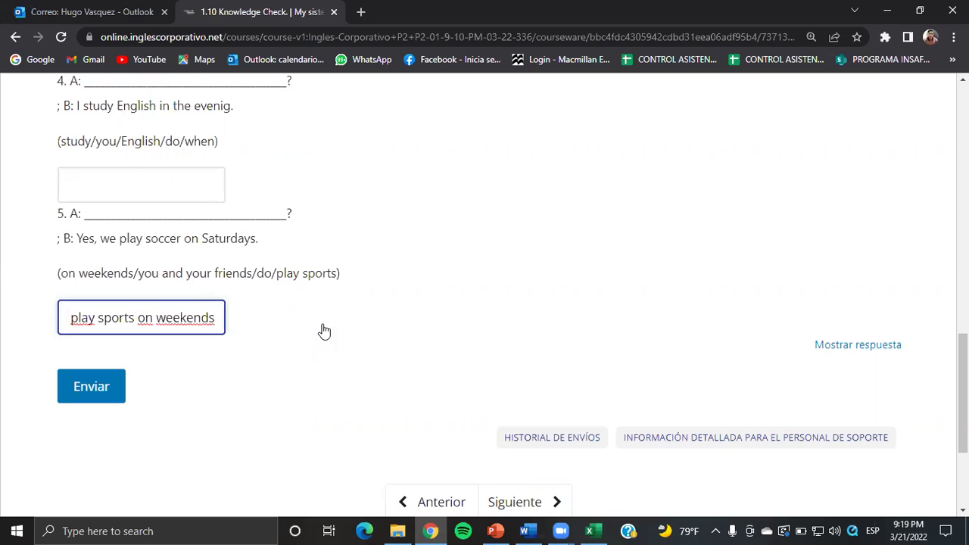
- Recheck the beginning and the hidden end of the sentence entered for question 5
{"action": "left_click", "coordinate": [125, 173]}
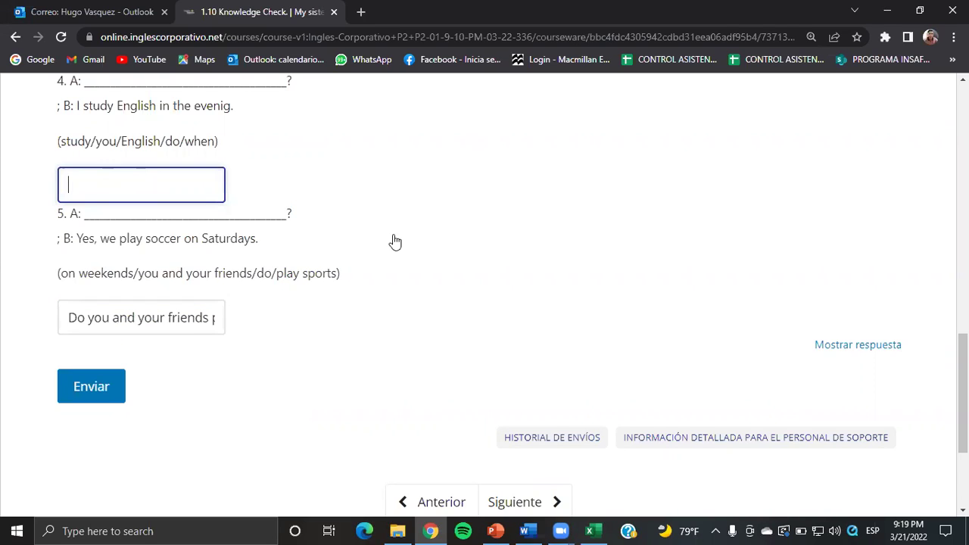
{"action": "left_click", "coordinate": [197, 317]}
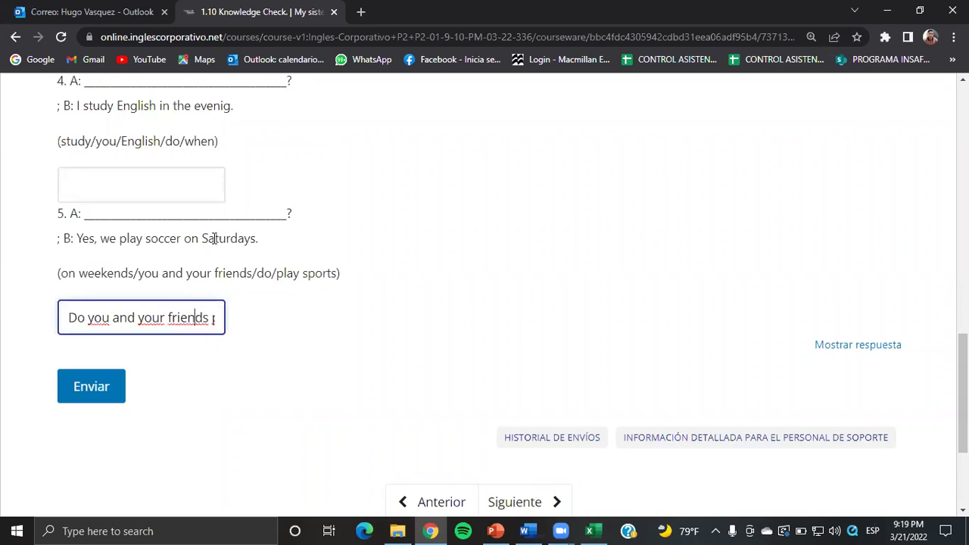
{"action": "left_click", "coordinate": [155, 321]}
{"action": "key", "text": "Right"}
{"action": "key", "text": "Right"}
{"action": "type", "text": "orts on weekends"}
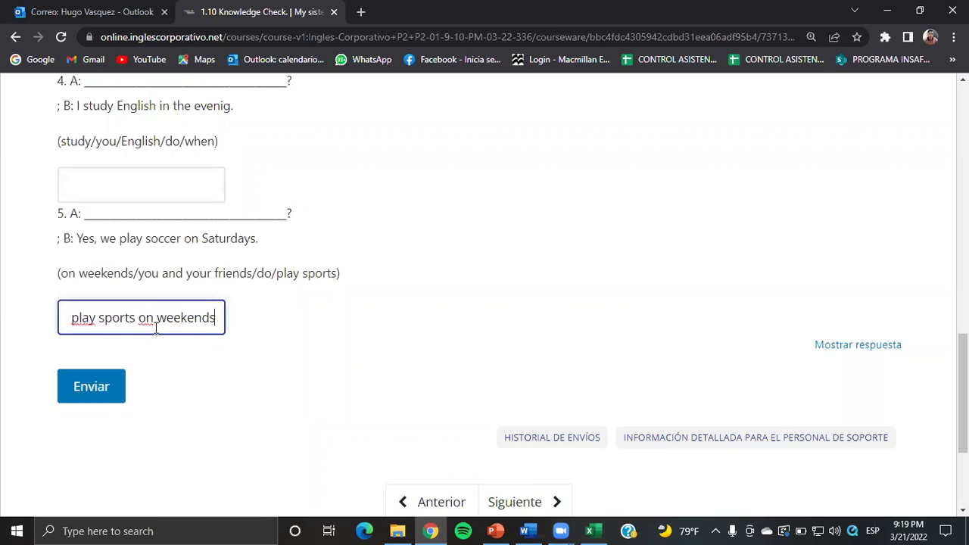
{"action": "left_click", "coordinate": [418, 232]}
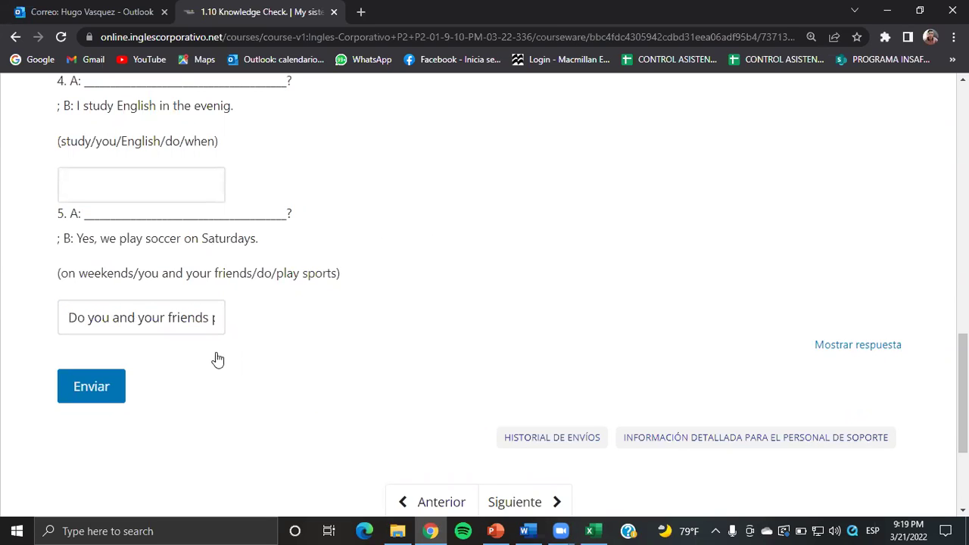
{"action": "left_click", "coordinate": [167, 317]}
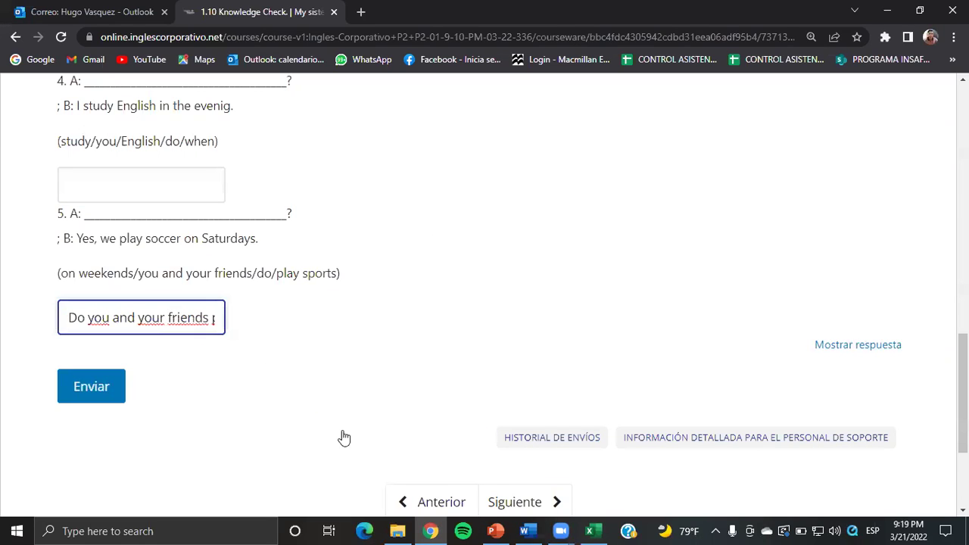
- Switch to the blank Word document and enter an apostrophe on its first line
{"action": "left_click", "coordinate": [528, 531]}
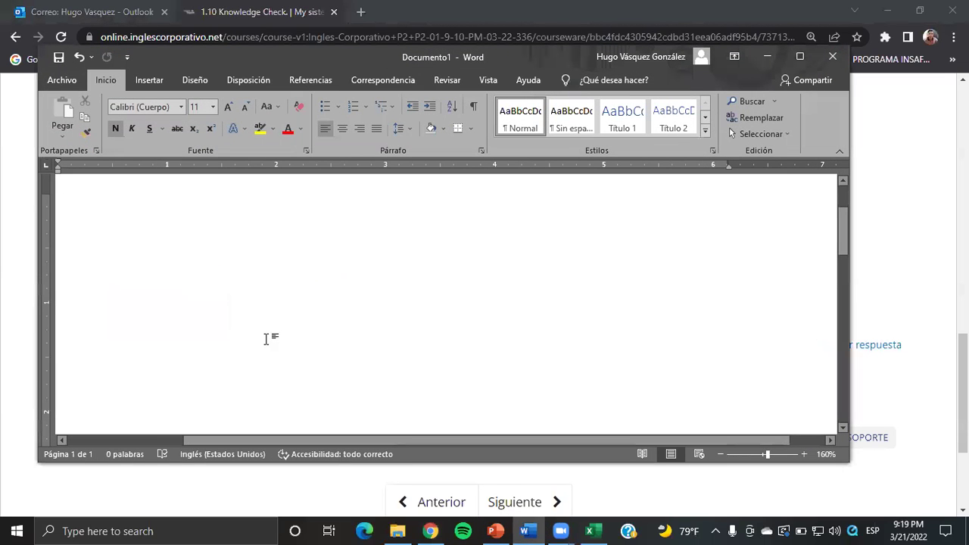
{"action": "left_click_drag", "start_coordinate": [301, 442], "coordinate": [278, 442]}
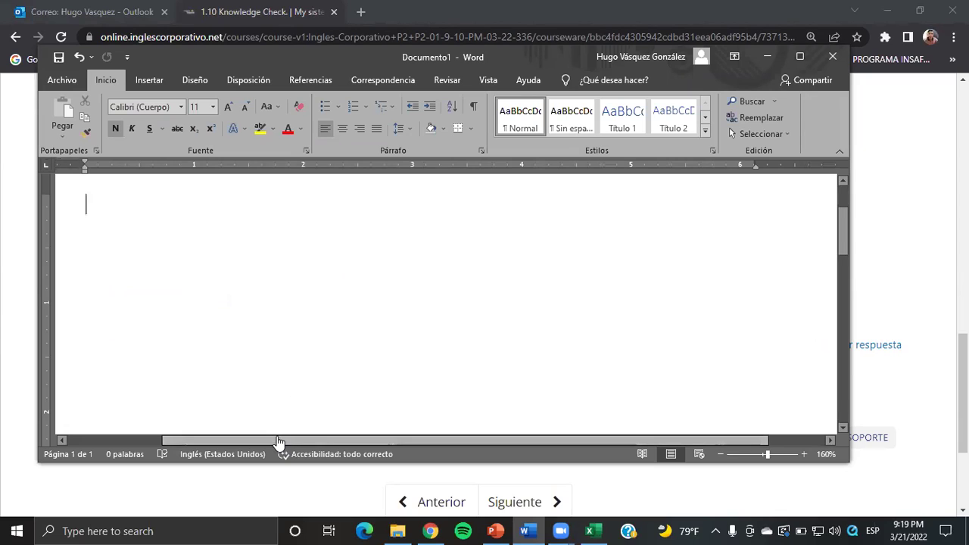
{"action": "type", "text": "'"}
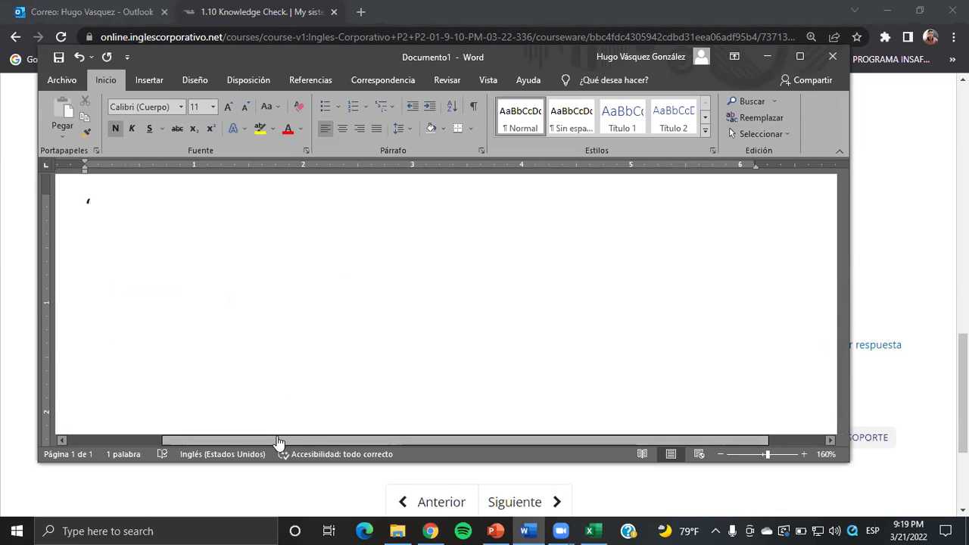